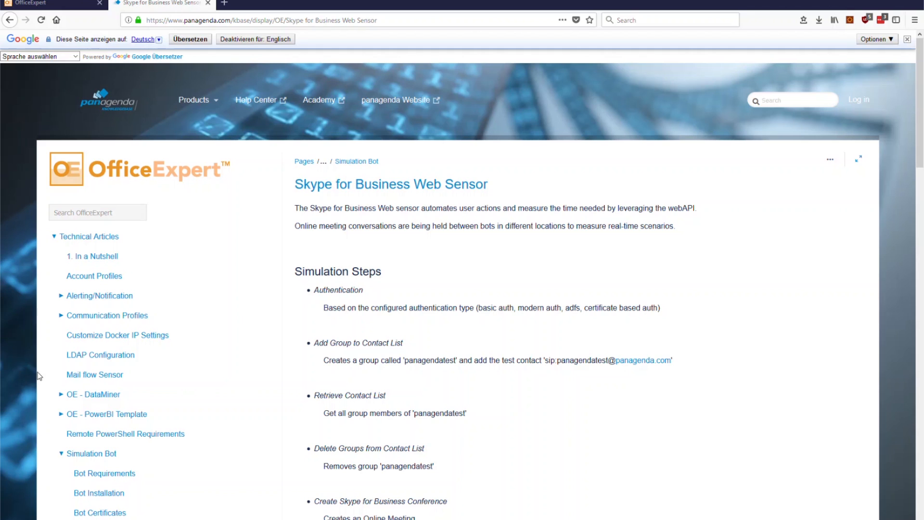
Scroll through the Skype for Business Web Sensor kbase article, then switch to the OfficeExpert tab
{"action": "scroll", "coordinate": [381, 260], "scroll_direction": "down", "scroll_amount": 1}
{"action": "scroll", "coordinate": [378, 144], "scroll_direction": "up", "scroll_amount": 1}
{"action": "scroll", "coordinate": [388, 336], "scroll_direction": "down", "scroll_amount": 3}
{"action": "scroll", "coordinate": [396, 286], "scroll_direction": "up", "scroll_amount": 1}
{"action": "scroll", "coordinate": [397, 286], "scroll_direction": "down", "scroll_amount": 5}
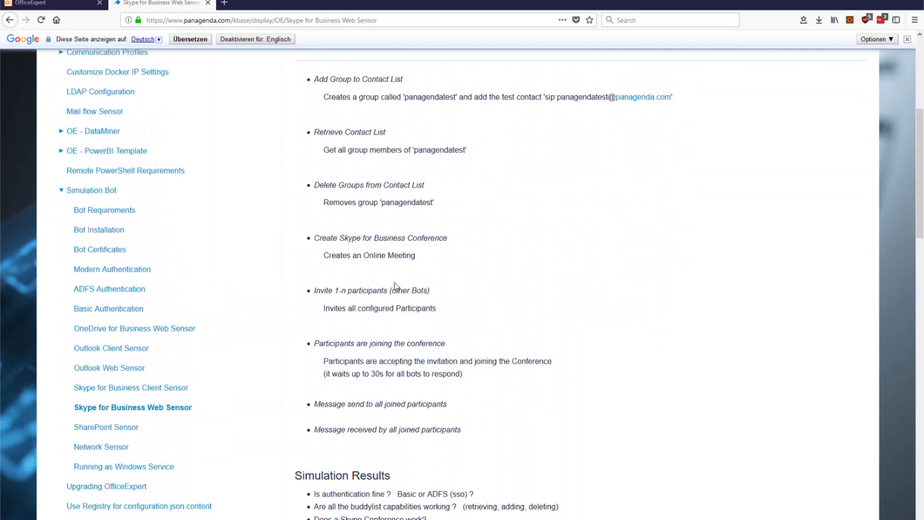
{"action": "scroll", "coordinate": [429, 365], "scroll_direction": "down", "scroll_amount": 2}
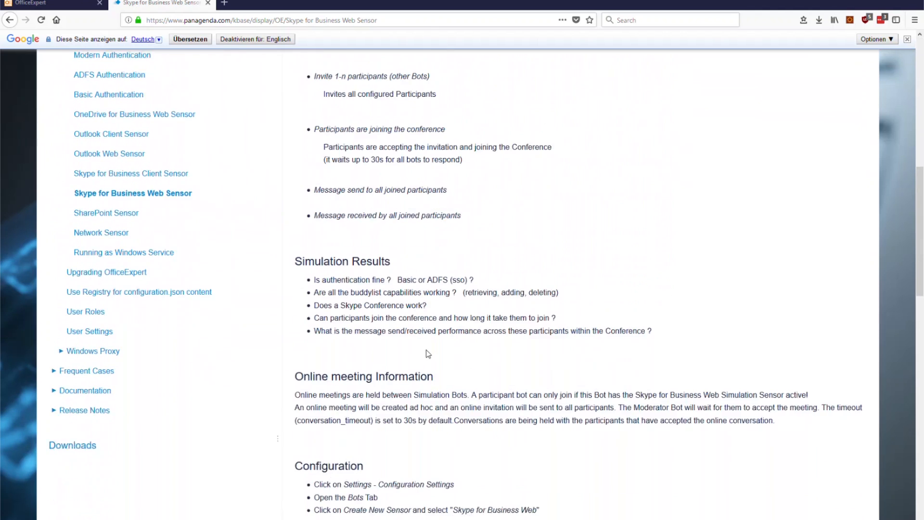
{"action": "scroll", "coordinate": [428, 356], "scroll_direction": "up", "scroll_amount": 1}
{"action": "scroll", "coordinate": [455, 368], "scroll_direction": "down", "scroll_amount": 5}
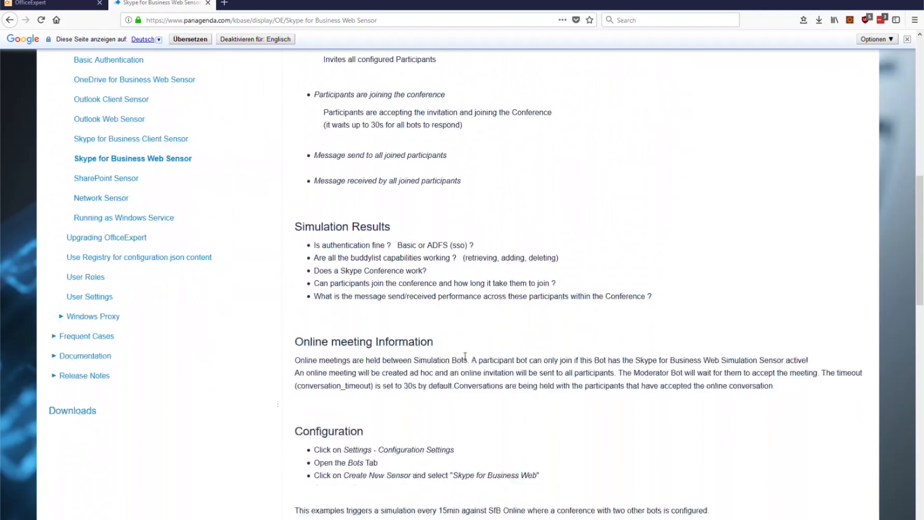
{"action": "scroll", "coordinate": [454, 331], "scroll_direction": "down", "scroll_amount": 3}
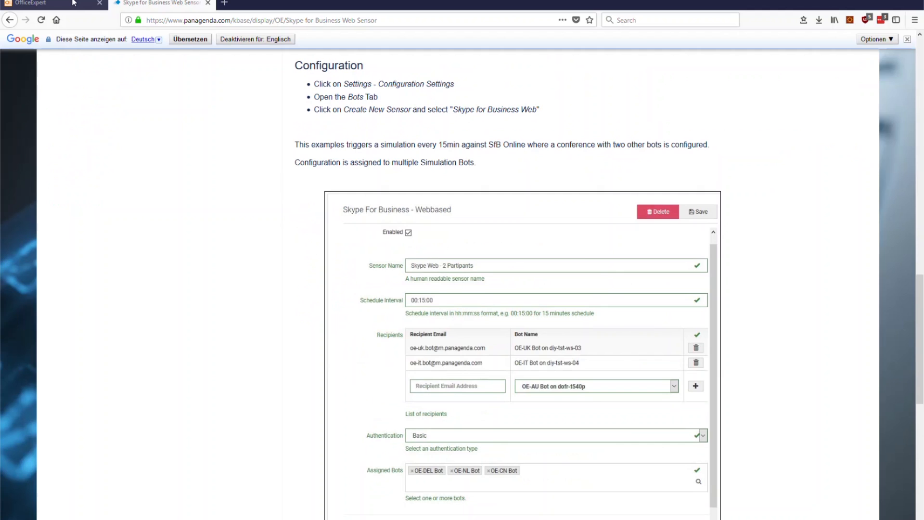
{"action": "left_click", "coordinate": [89, 2]}
Open Settings > Bots configuration and select 'my first bot' to list its assigned sensors
{"action": "left_click", "coordinate": [795, 44]}
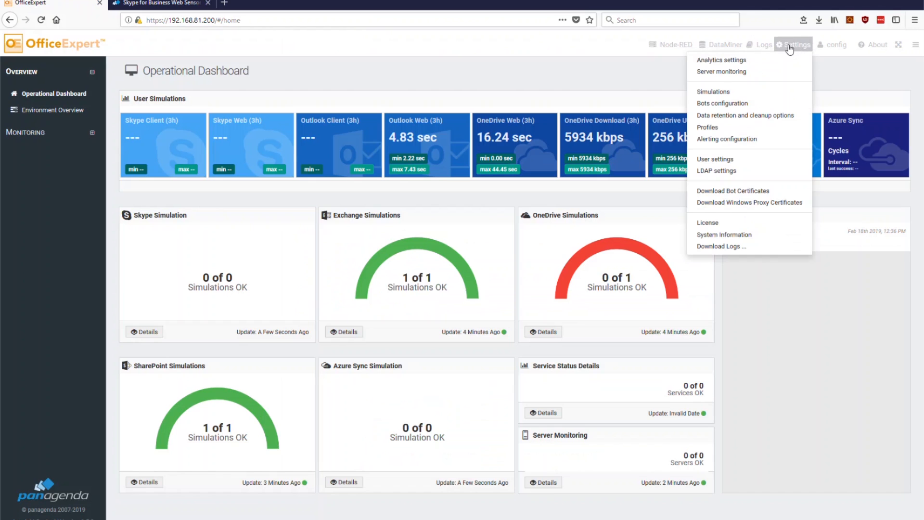
{"action": "left_click", "coordinate": [754, 105]}
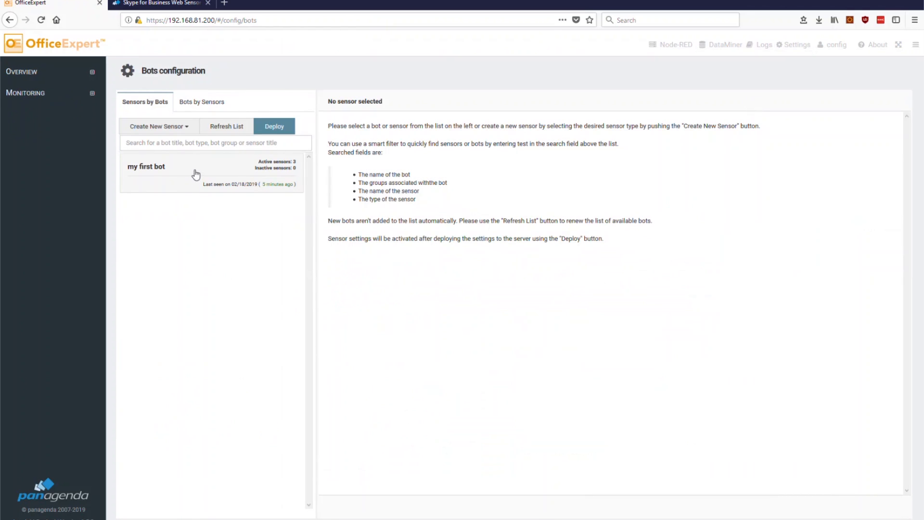
{"action": "left_click", "coordinate": [188, 171]}
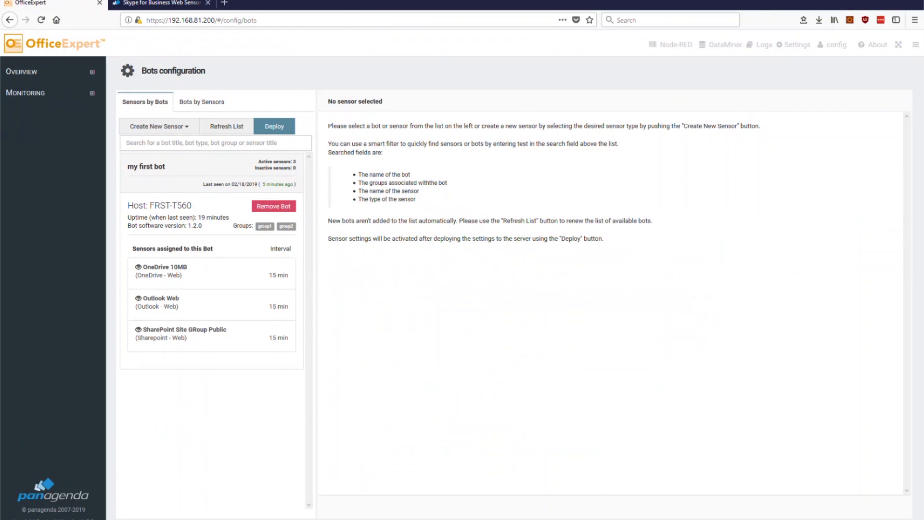
Glance at the sensor service log, then open the Create New Sensor type list
{"action": "key", "text": "alt+Tab"}
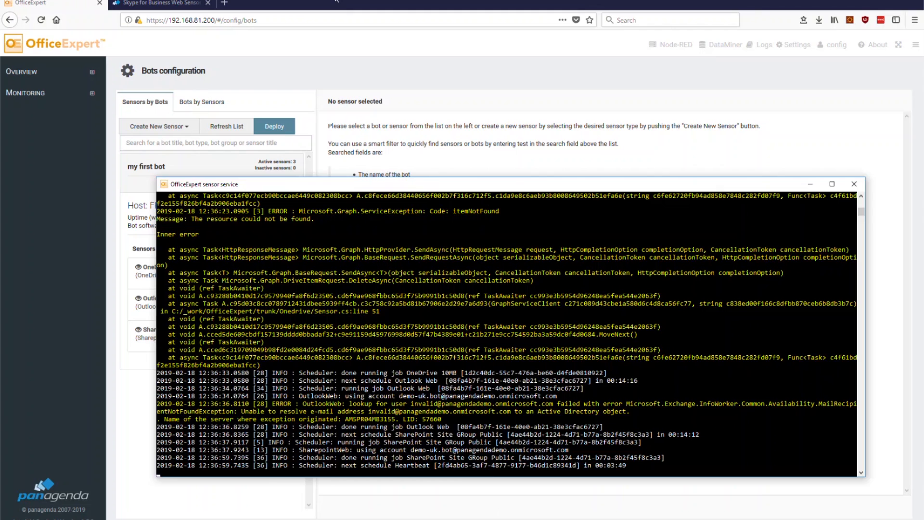
{"action": "key", "text": "alt+Tab"}
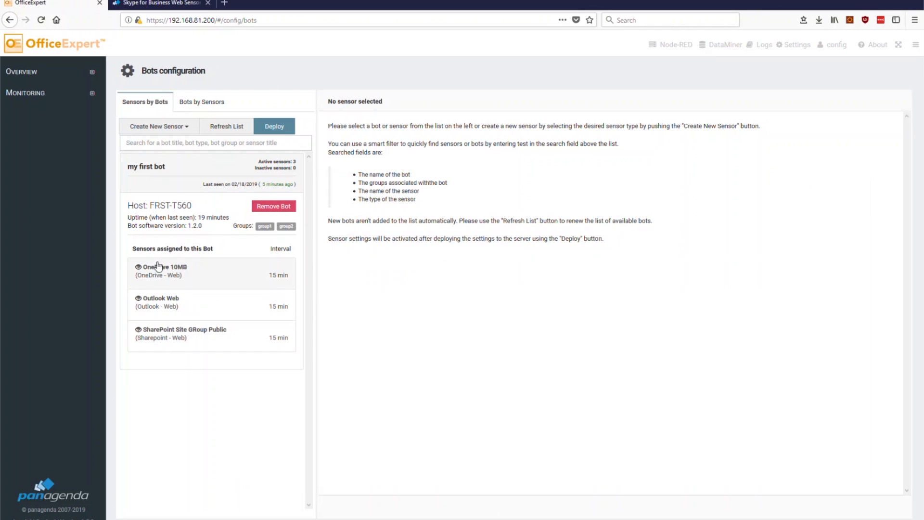
{"action": "left_click", "coordinate": [185, 128]}
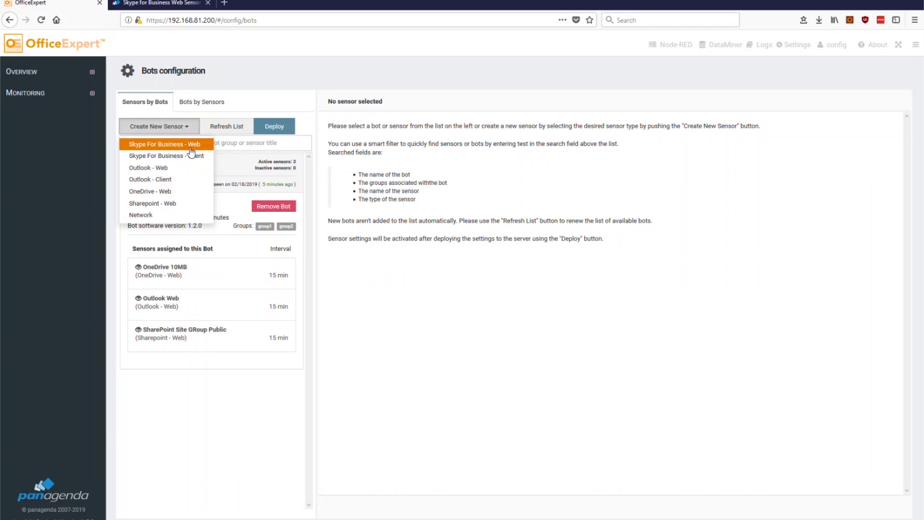
Create a new Skype For Business - Web sensor titled 'Skype Web'
{"action": "left_click", "coordinate": [190, 145]}
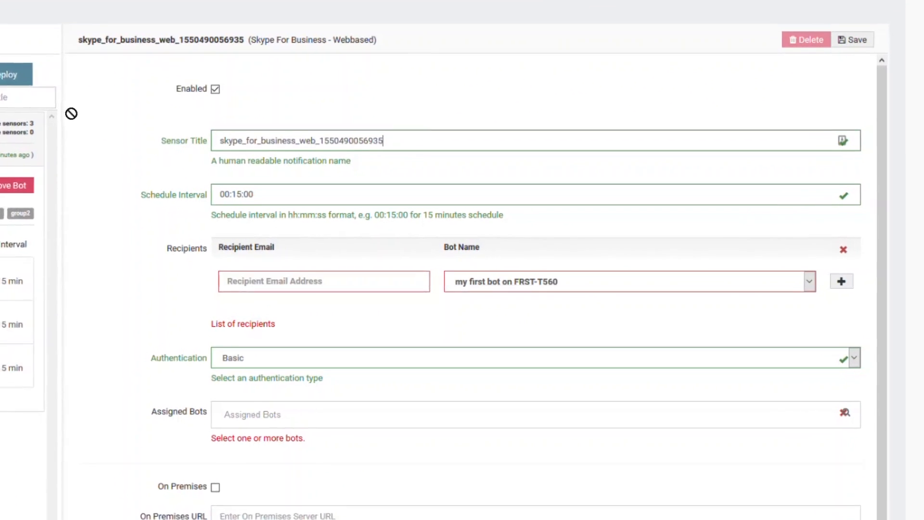
{"action": "key", "text": "ctrl+a"}
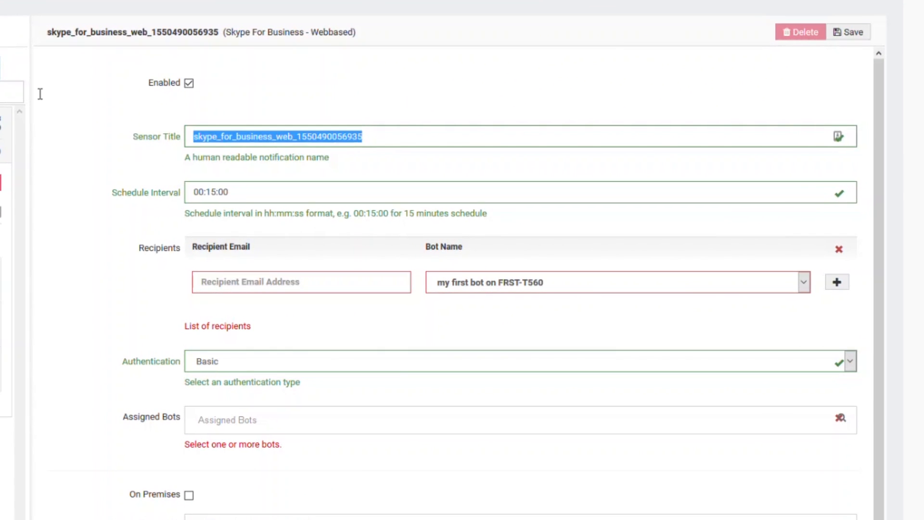
{"action": "type", "text": "Skype Web"}
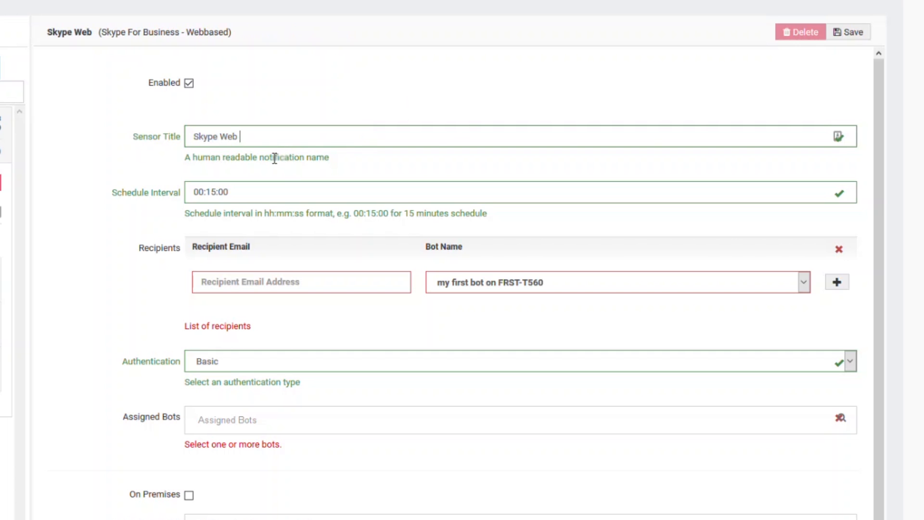
{"action": "left_click_drag", "start_coordinate": [251, 141], "coordinate": [120, 196]}
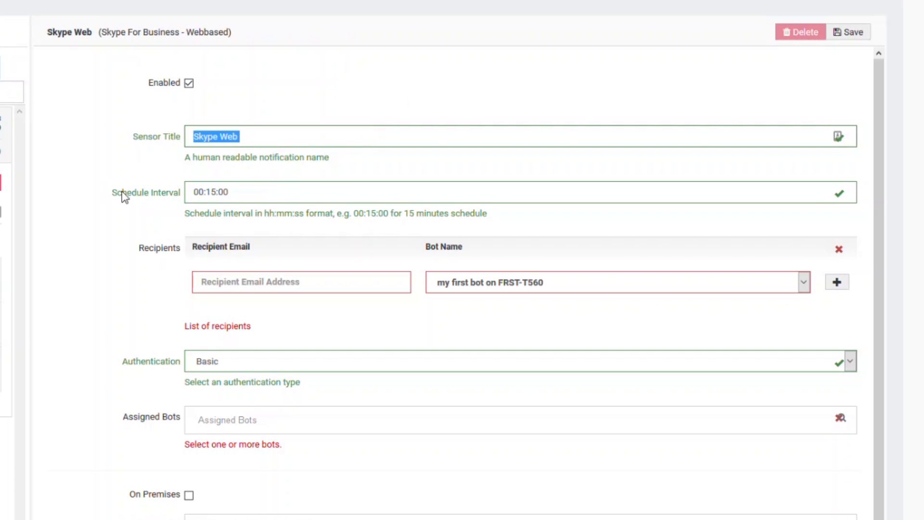
Enter the test recipient's e-mail address in the Recipient Email field
{"action": "left_click", "coordinate": [244, 288]}
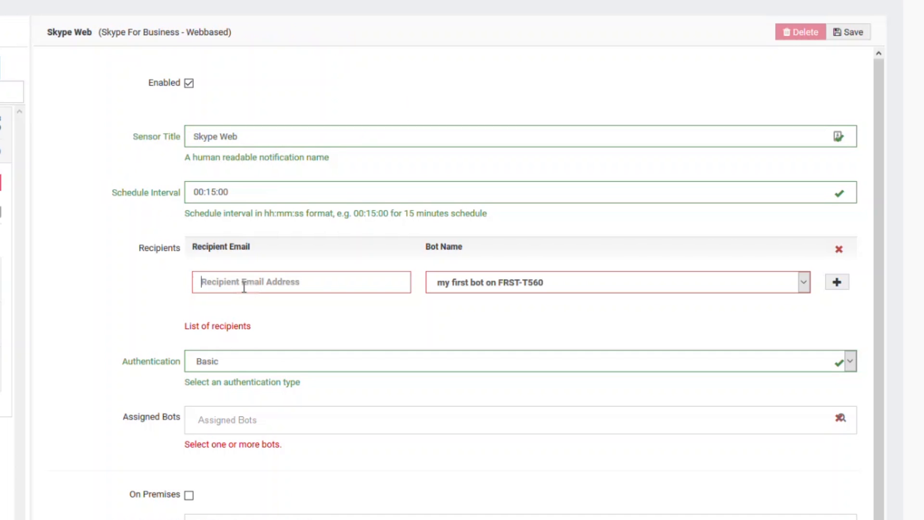
{"action": "left_click", "coordinate": [244, 287]}
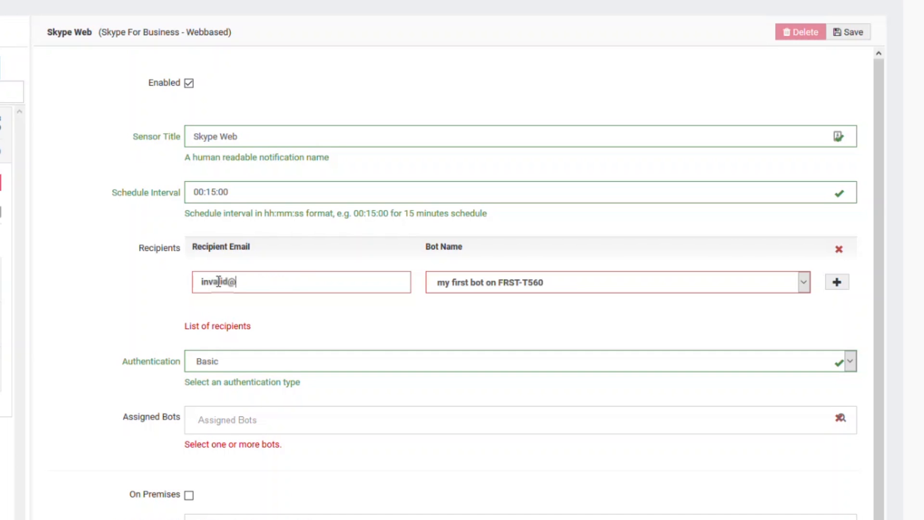
Add the recipient paired with 'my first bot on FRST-T560', and assign 'my first bot' under Assigned Bots
{"action": "left_click", "coordinate": [455, 287]}
{"action": "left_click", "coordinate": [739, 302]}
{"action": "left_click", "coordinate": [837, 282]}
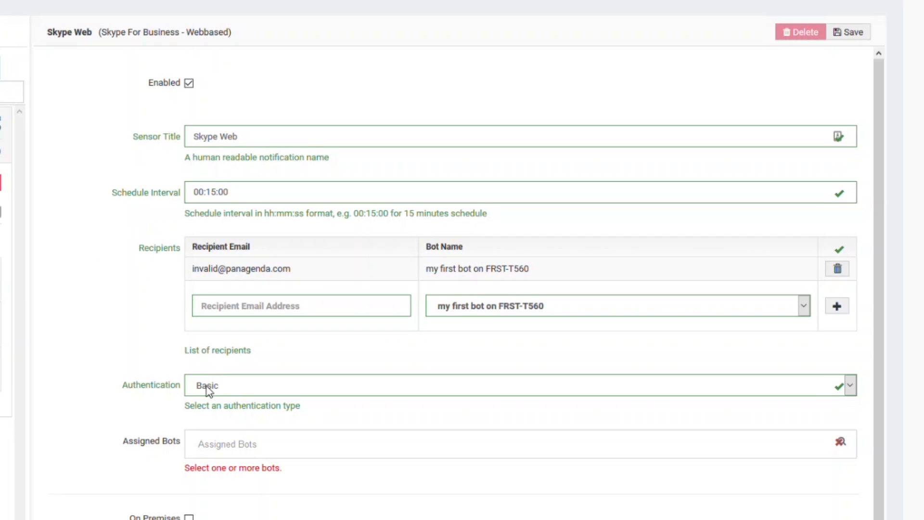
{"action": "left_click", "coordinate": [220, 449]}
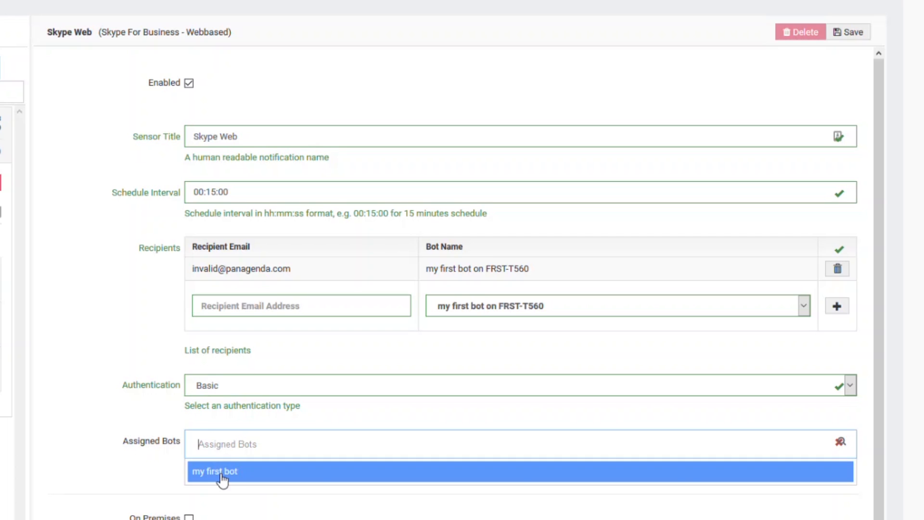
{"action": "left_click", "coordinate": [222, 477]}
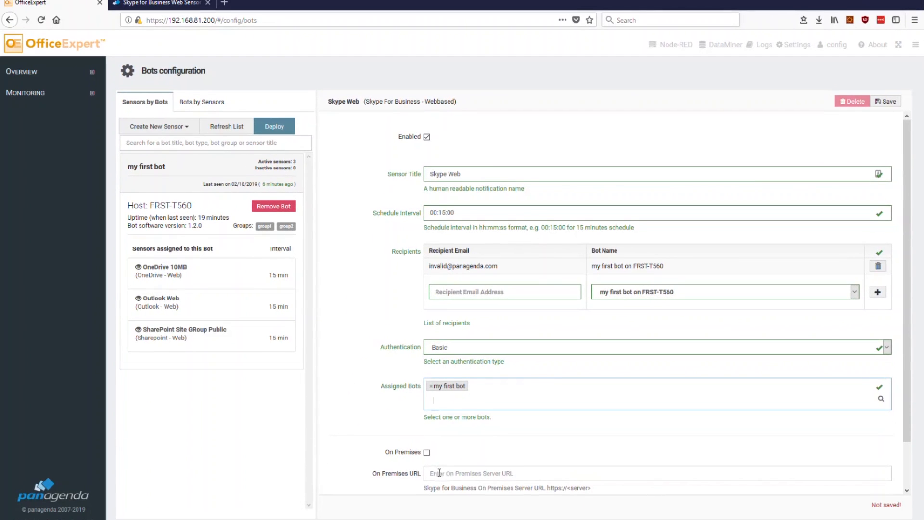
Return to the kbase article and view its example 'Skype Web - 2 Partipants' configuration
{"action": "left_click", "coordinate": [160, 5]}
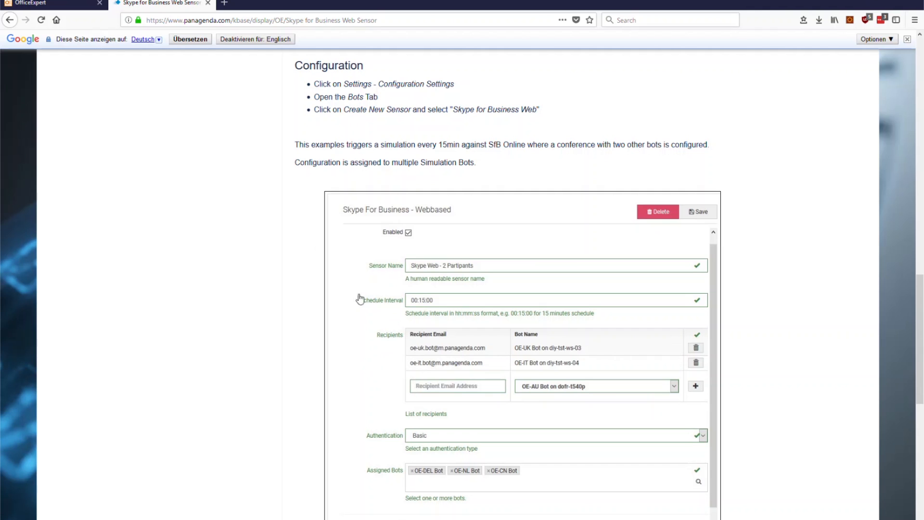
{"action": "scroll", "coordinate": [392, 328], "scroll_direction": "up", "scroll_amount": 2}
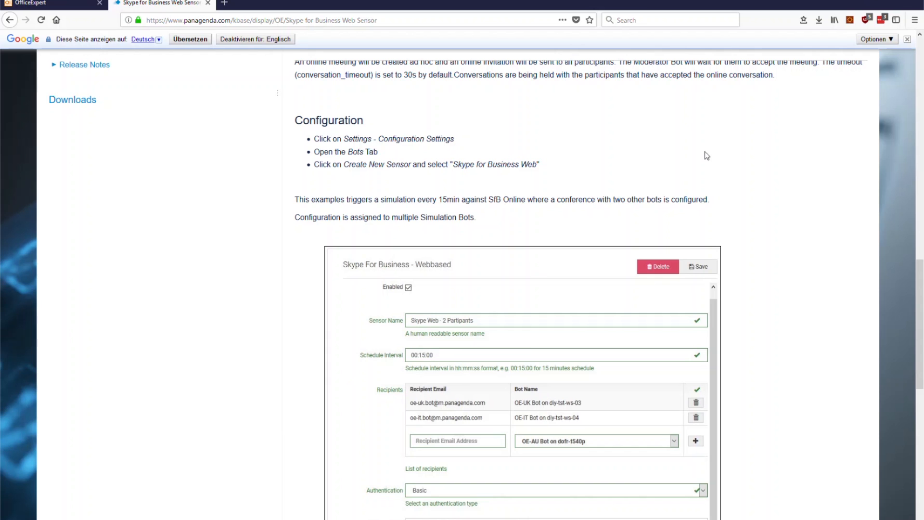
Save and deploy the Skype Web sensor, confirm with OK, and bring up the sensor service log
{"action": "left_click", "coordinate": [56, 4]}
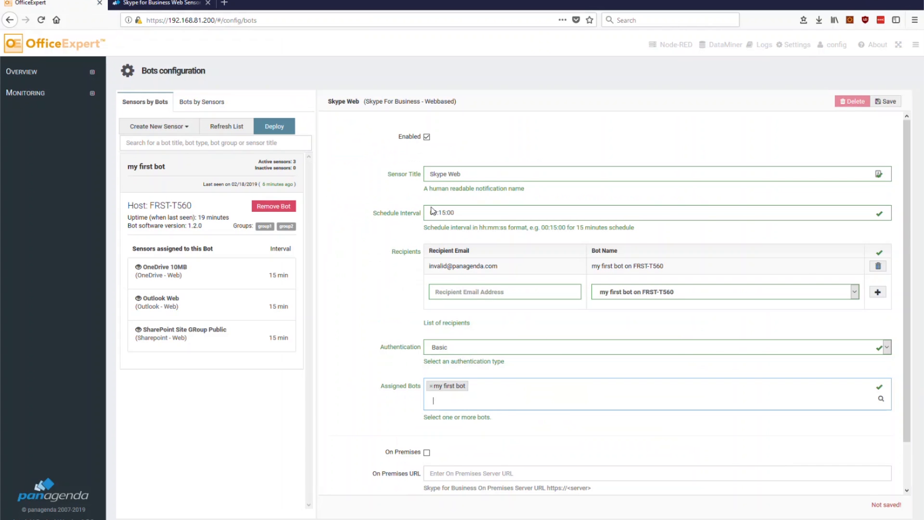
{"action": "left_click", "coordinate": [891, 103]}
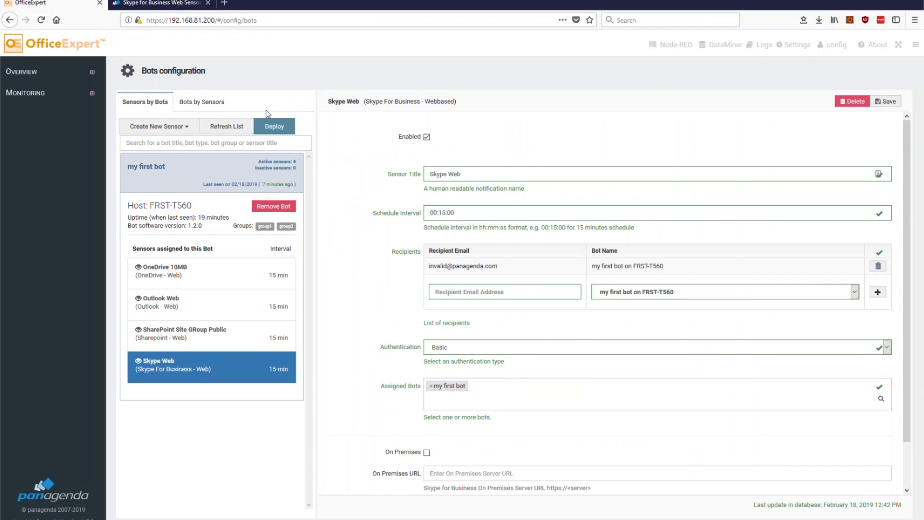
{"action": "left_click", "coordinate": [277, 128]}
{"action": "left_click", "coordinate": [488, 232]}
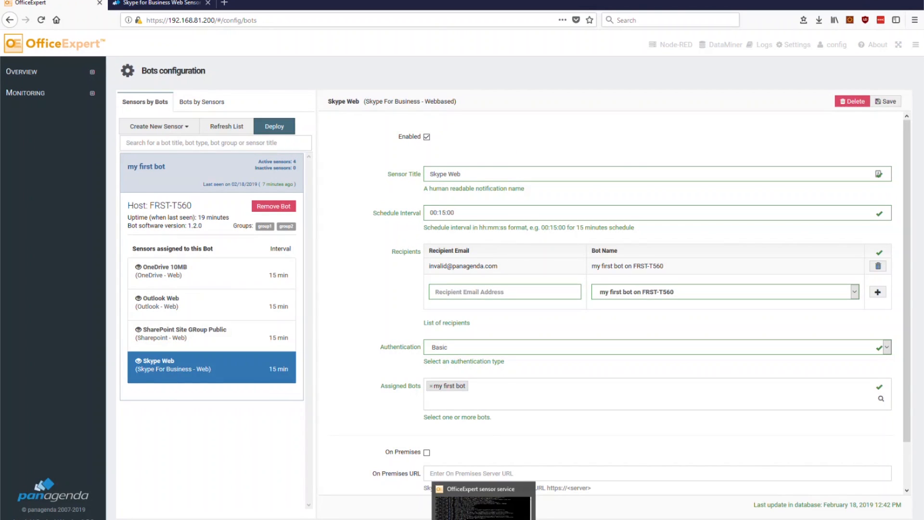
{"action": "left_click", "coordinate": [486, 504]}
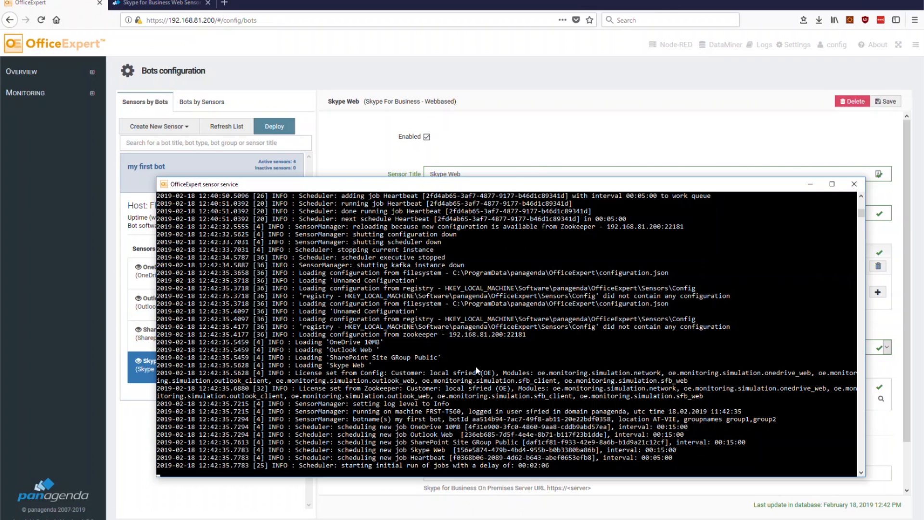
Disable and save the Outlook Web sensor, discarding the unsaved OneDrive 10MB change
{"action": "left_click", "coordinate": [227, 493]}
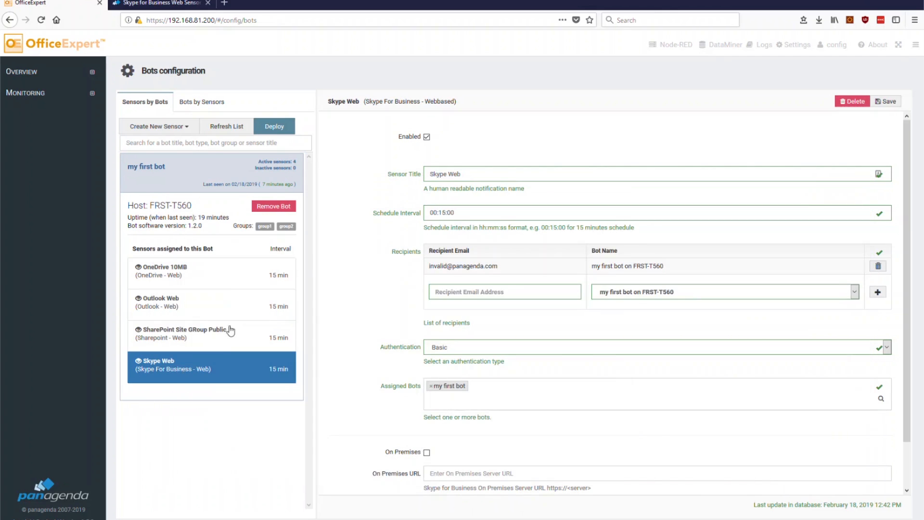
{"action": "left_click", "coordinate": [227, 272]}
{"action": "left_click", "coordinate": [427, 137]}
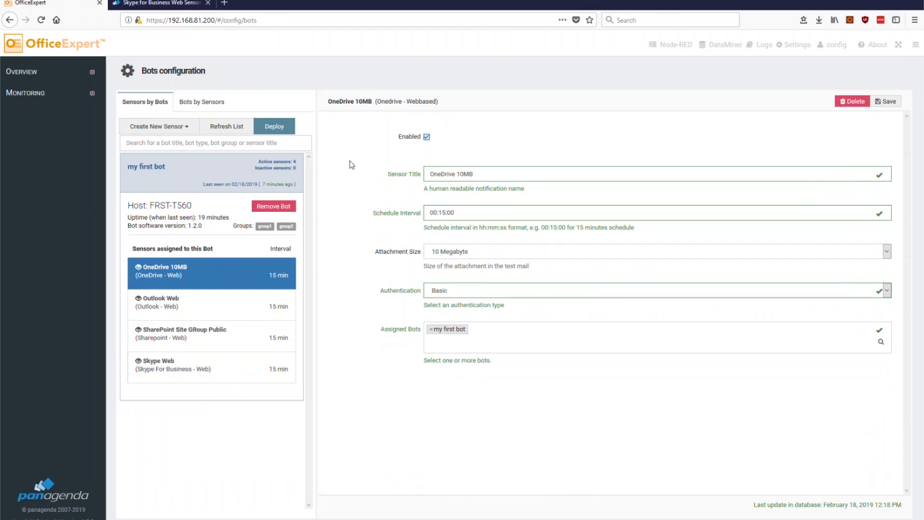
{"action": "left_click", "coordinate": [233, 305]}
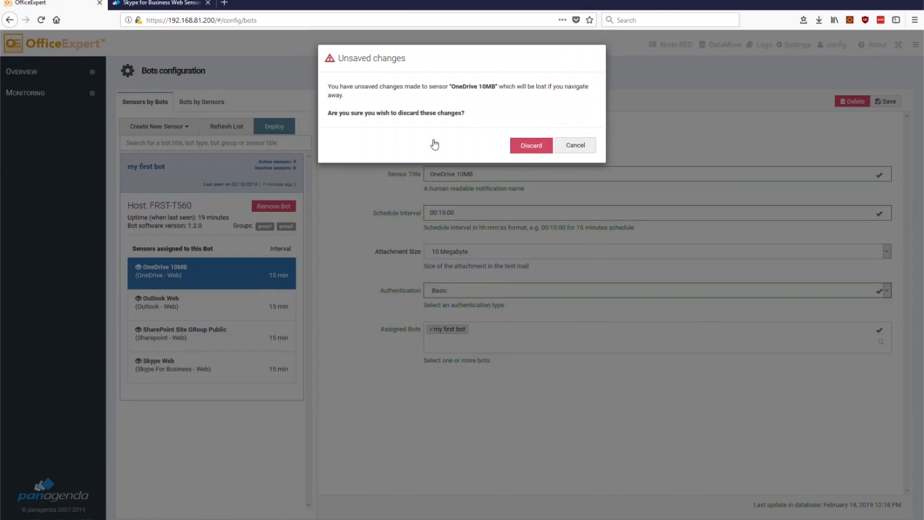
{"action": "left_click", "coordinate": [521, 149]}
{"action": "left_click", "coordinate": [427, 136]}
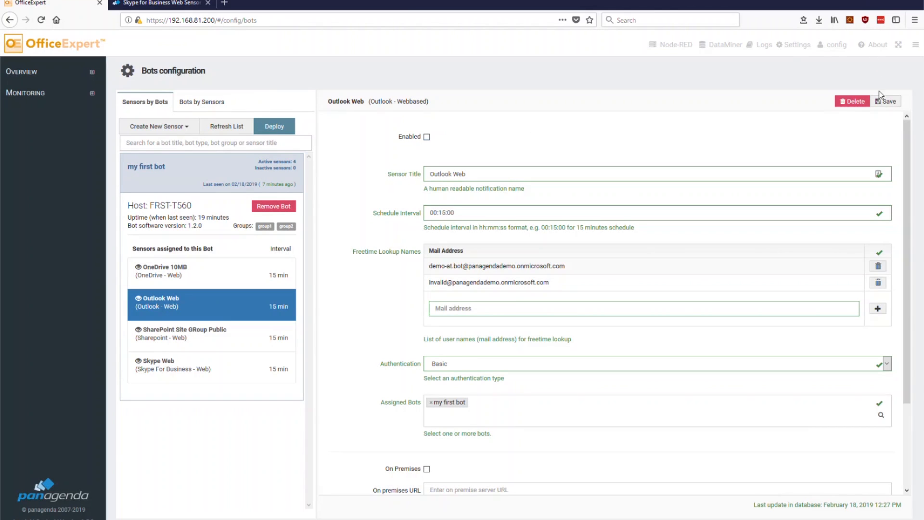
{"action": "left_click", "coordinate": [886, 102]}
Disable and save OneDrive 10MB and SharePoint Site GRoup Public, then deploy the configuration
{"action": "left_click", "coordinate": [270, 273]}
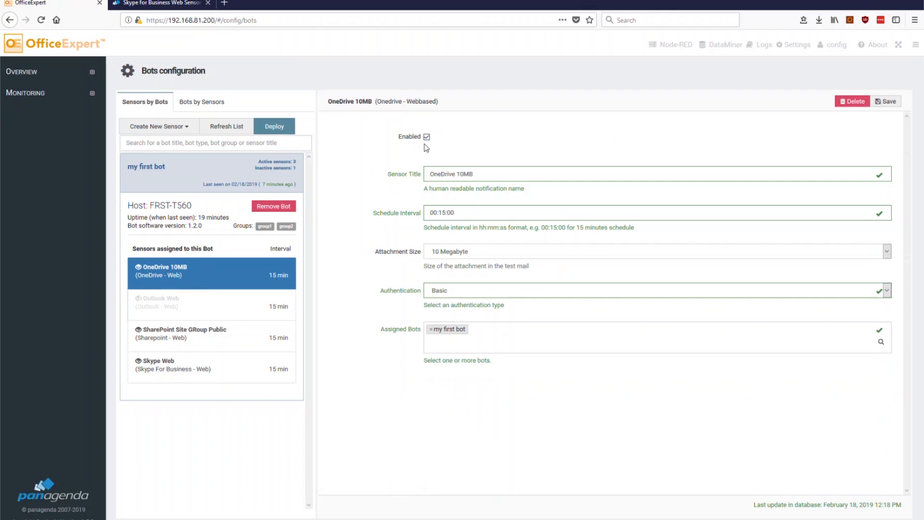
{"action": "left_click", "coordinate": [879, 103]}
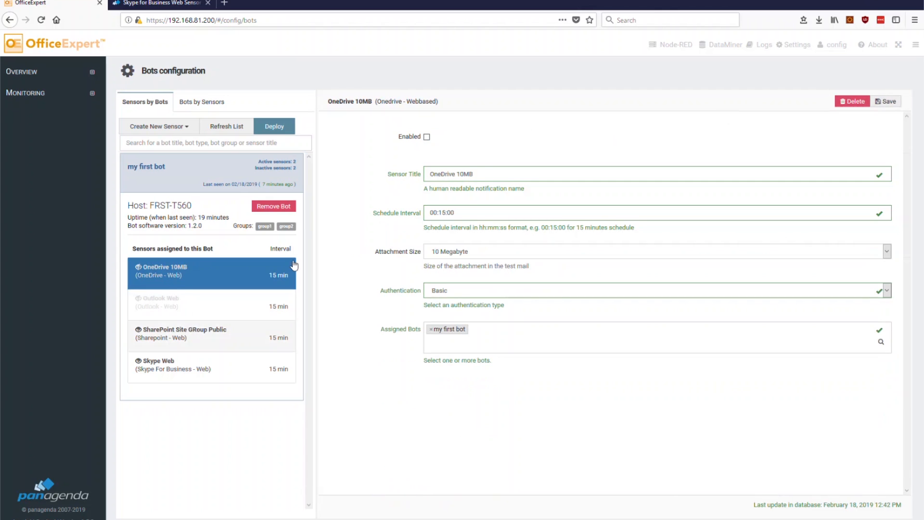
{"action": "left_click", "coordinate": [191, 333]}
{"action": "left_click", "coordinate": [887, 101]}
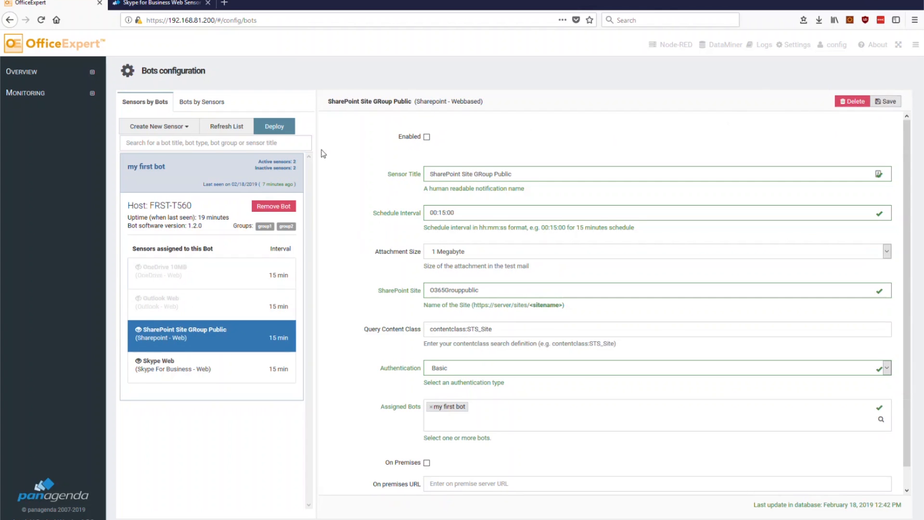
{"action": "left_click", "coordinate": [273, 135]}
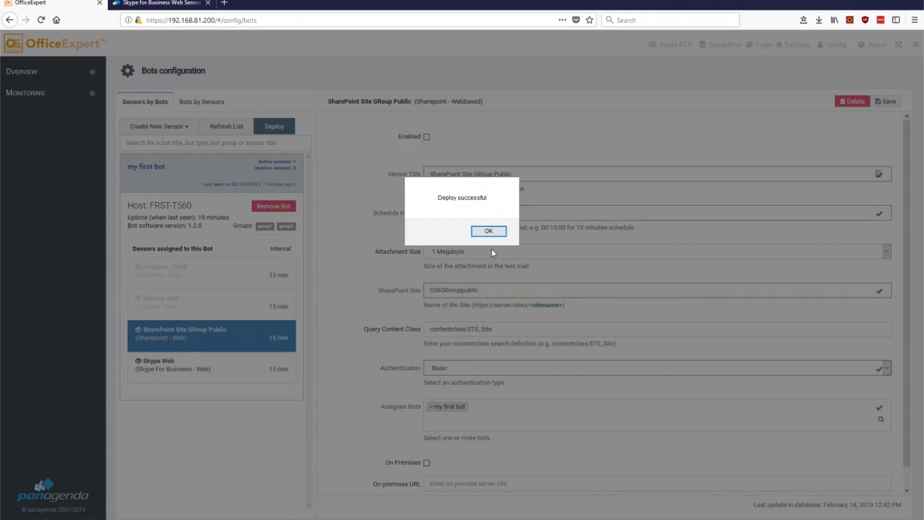
{"action": "left_click", "coordinate": [488, 231]}
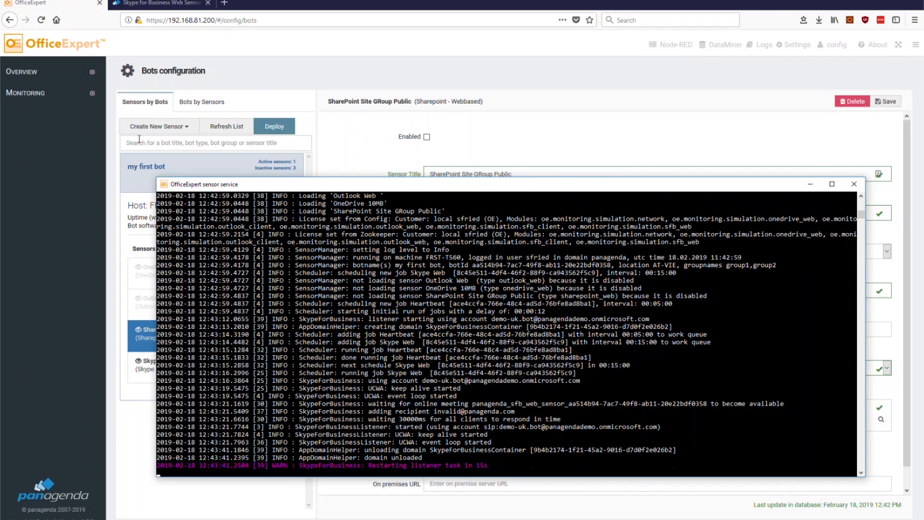
Expand Overview in the sidebar and open the Operational Dashboard
{"action": "left_click", "coordinate": [27, 72]}
{"action": "left_click", "coordinate": [36, 93]}
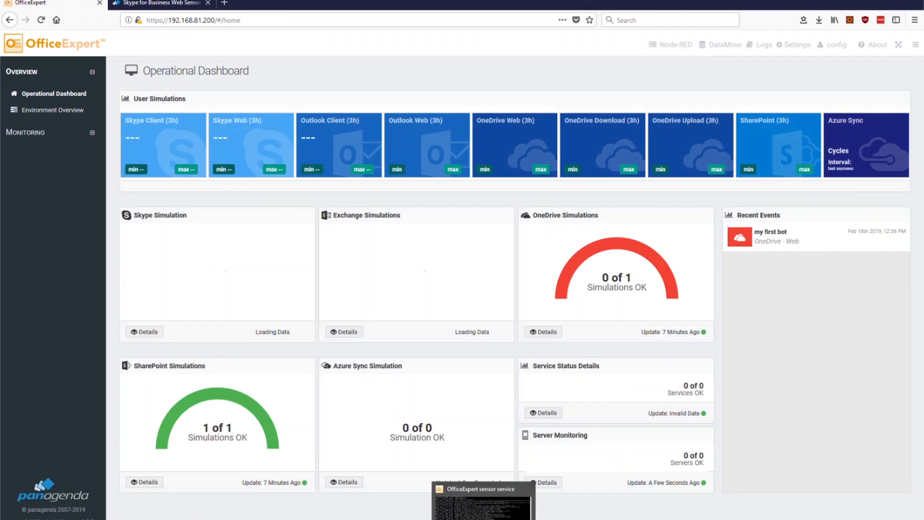
Check the sensor service log, then return to the dashboard showing Skype Web at 5.63 sec
{"action": "left_click", "coordinate": [484, 519]}
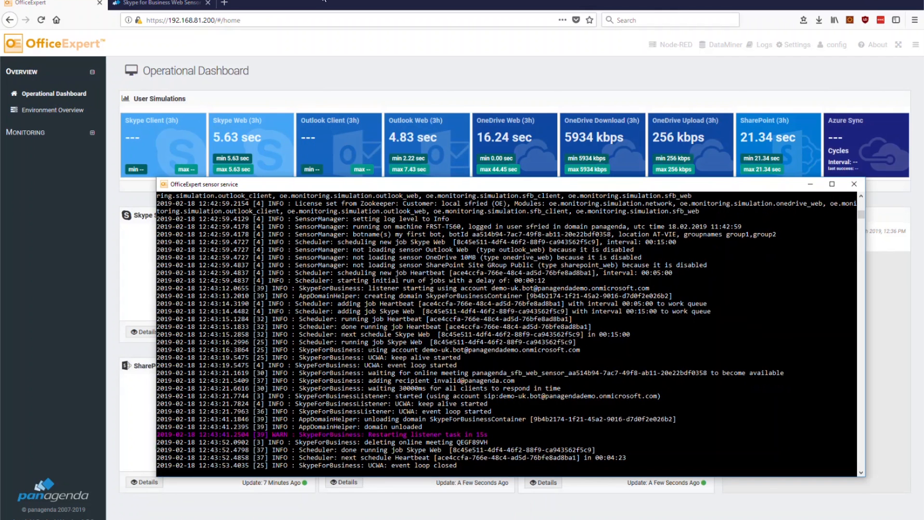
{"action": "left_click", "coordinate": [333, 1]}
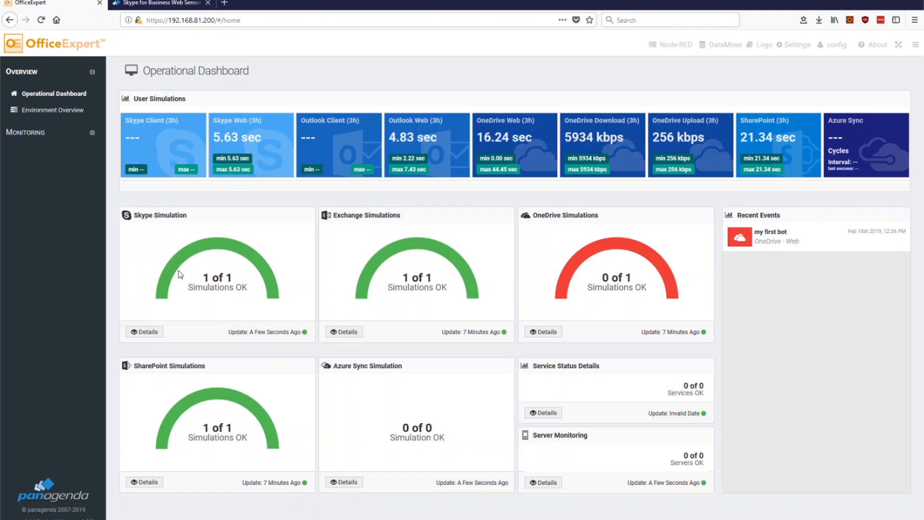
Open the Skype Simulation details to see the Skype Web row totalling 5631 ms and its Total Participants
{"action": "left_click", "coordinate": [138, 336]}
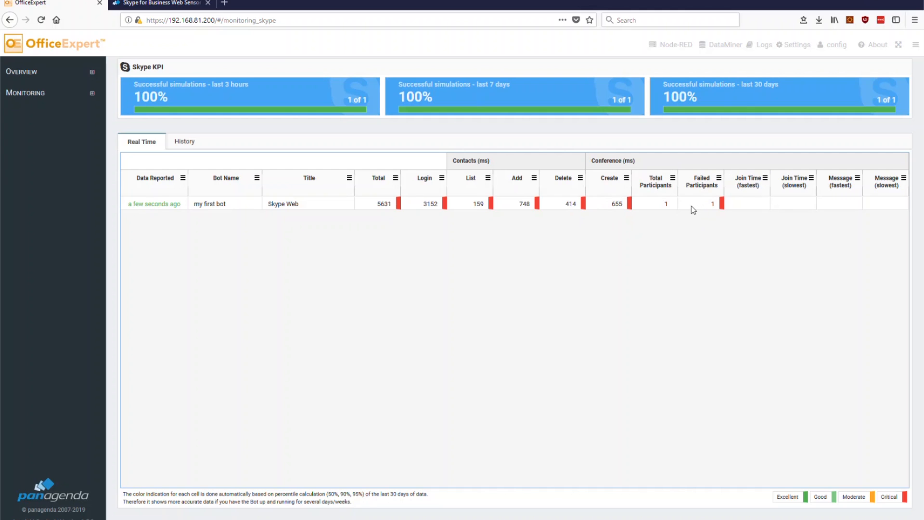
{"action": "mouse_move", "coordinate": [672, 205]}
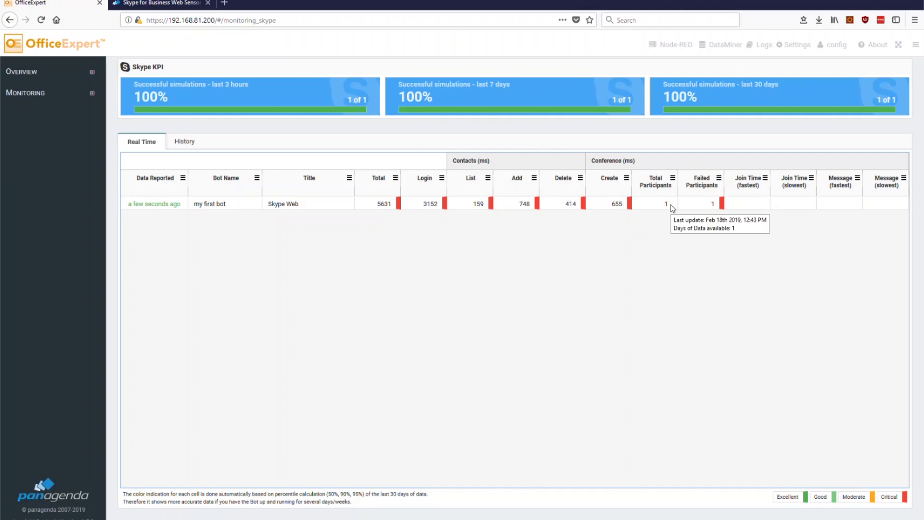